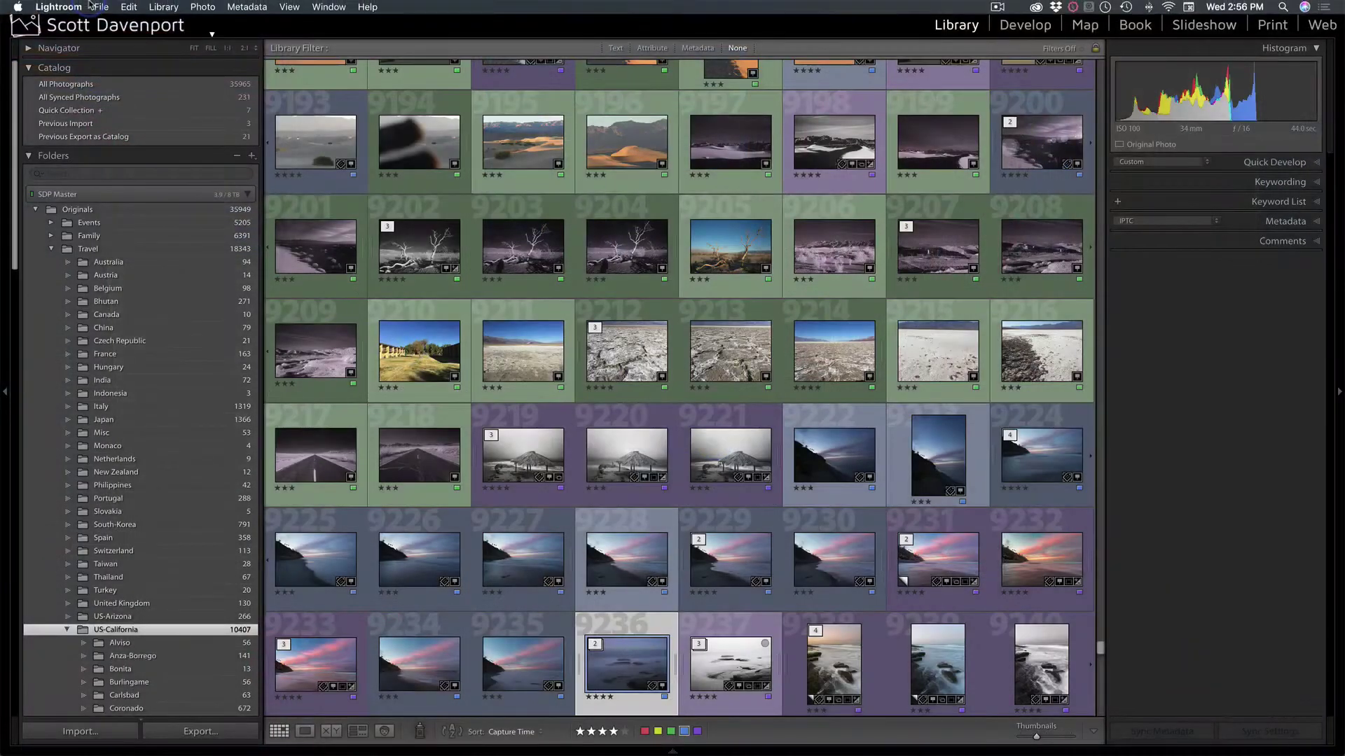
# Step: Open Catalog Settings from the Lightroom menu to view the General tab's catalog and backup info
pyautogui.click(58, 6)
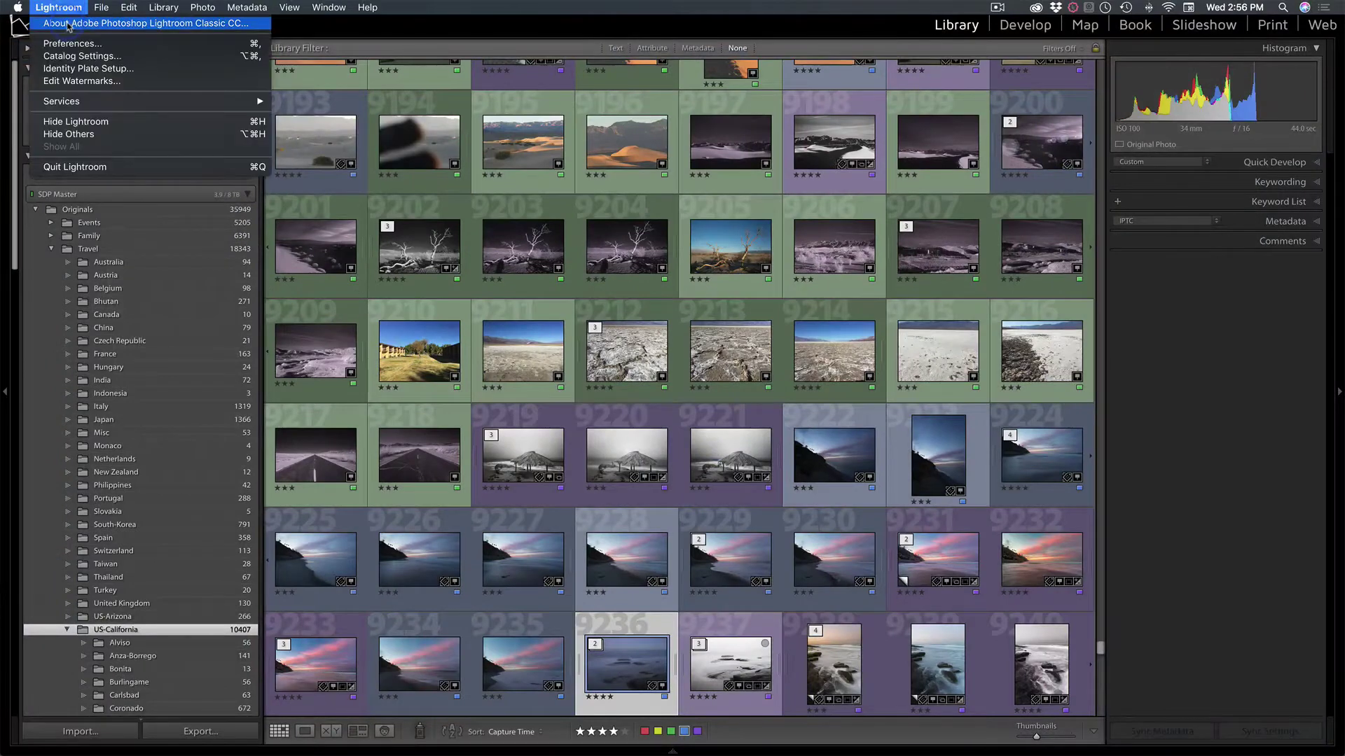
pyautogui.click(72, 58)
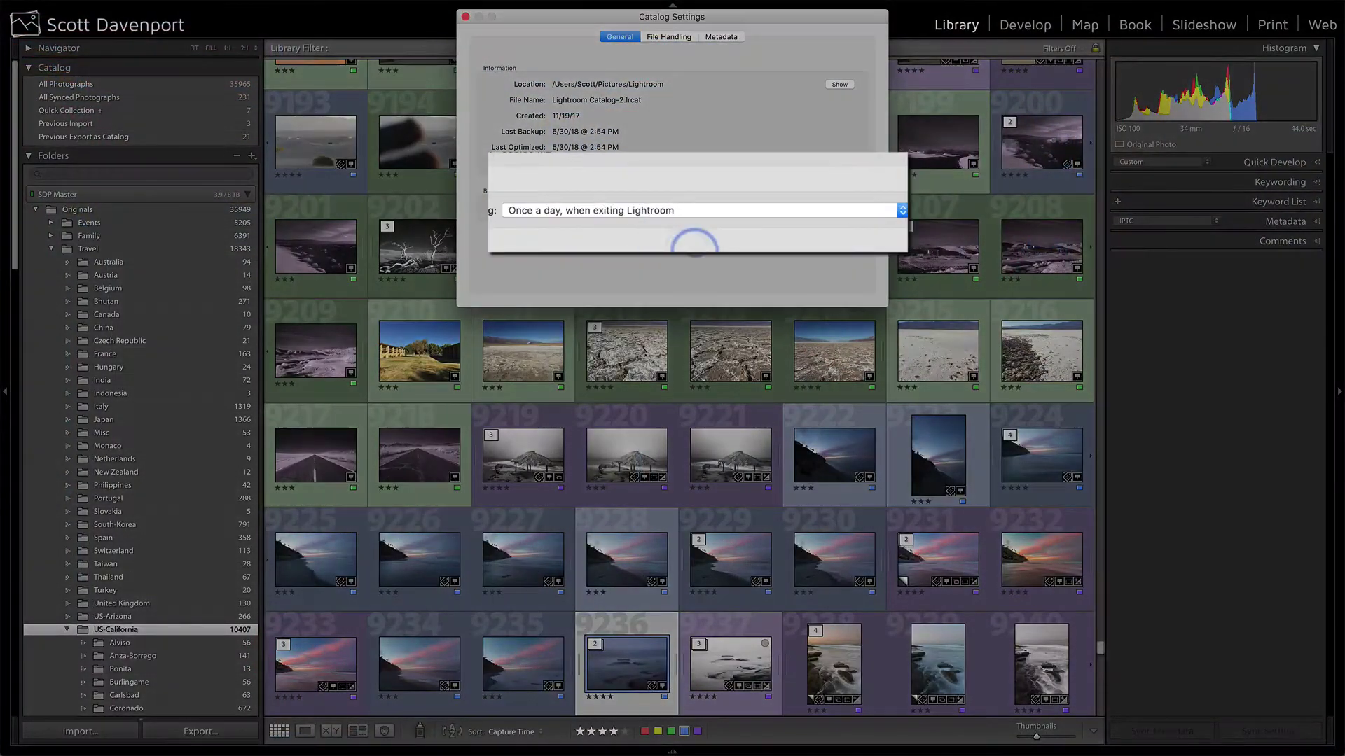
# Step: Change the Back up catalog frequency to 'When Lightroom next exits'
pyautogui.click(785, 224)
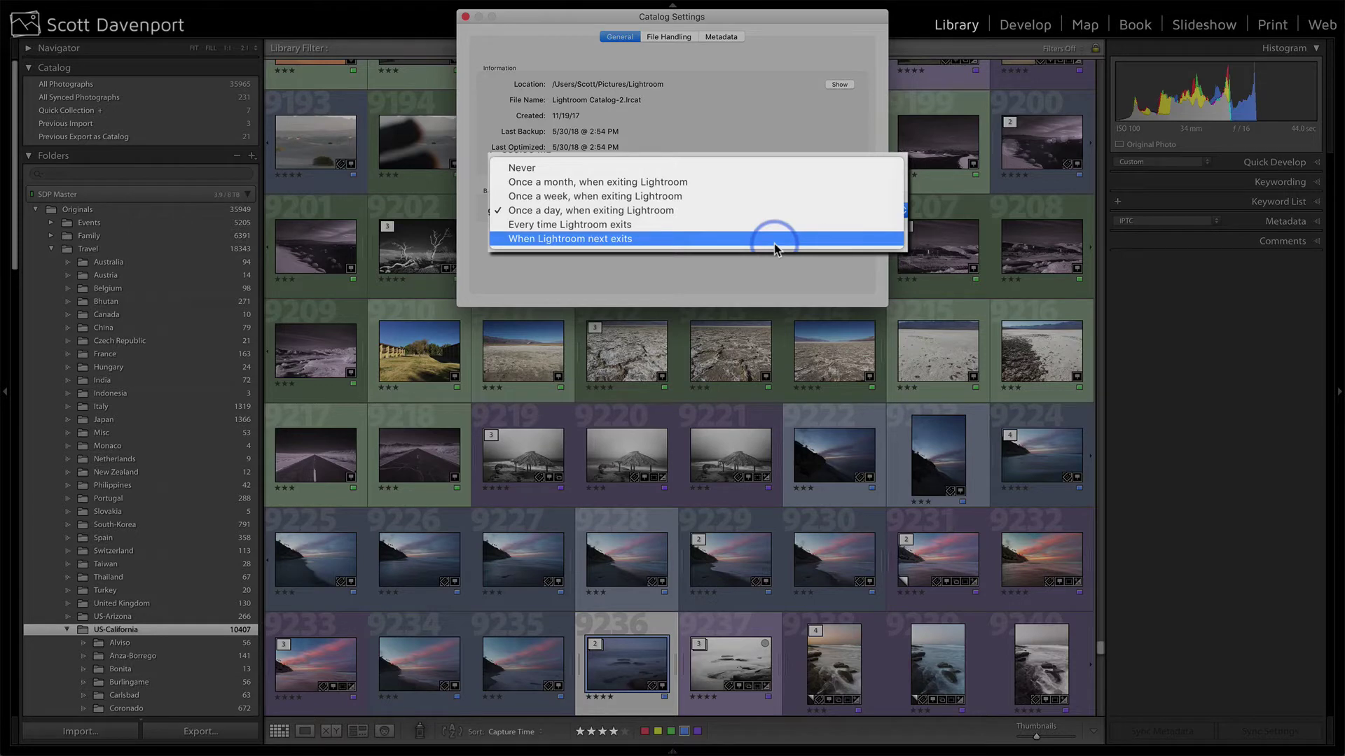
pyautogui.click(774, 239)
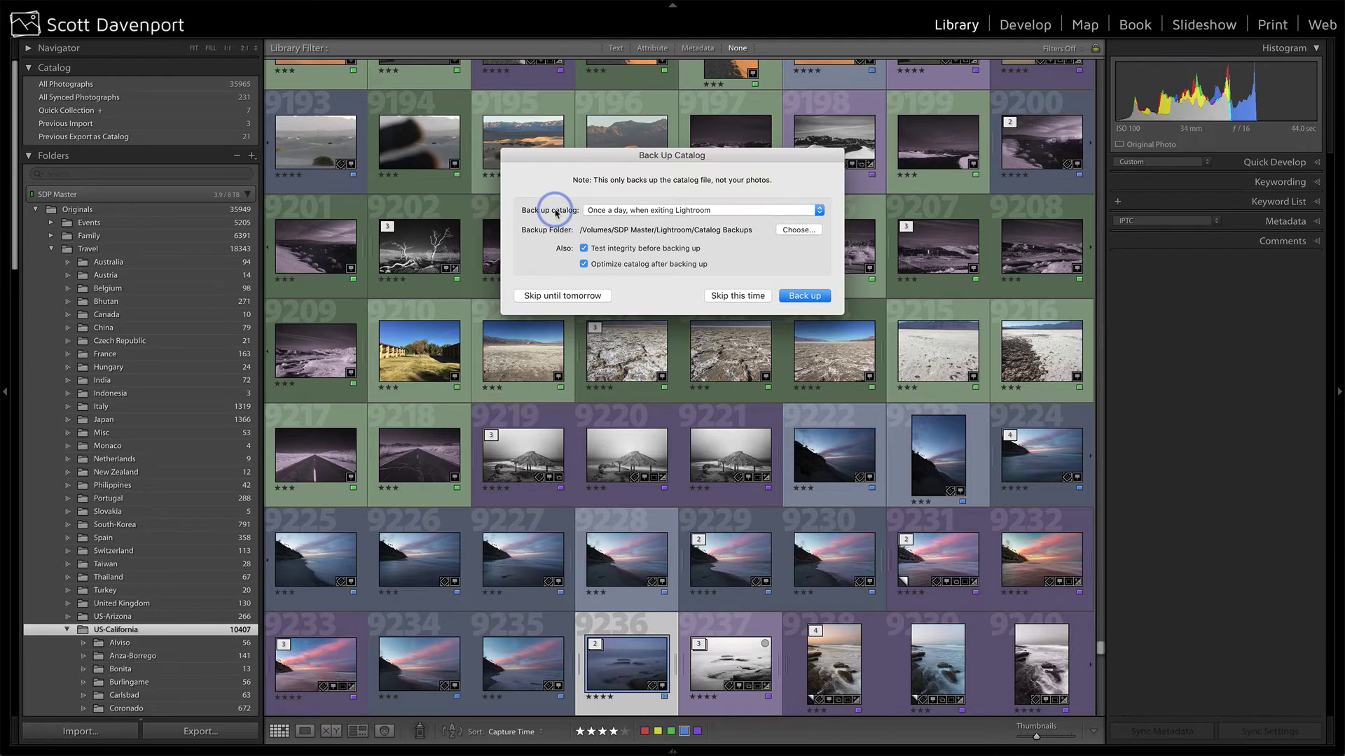
# Step: In the Back Up Catalog prompt on quit, keep the frequency at 'Once a day, when exiting'
pyautogui.click(736, 210)
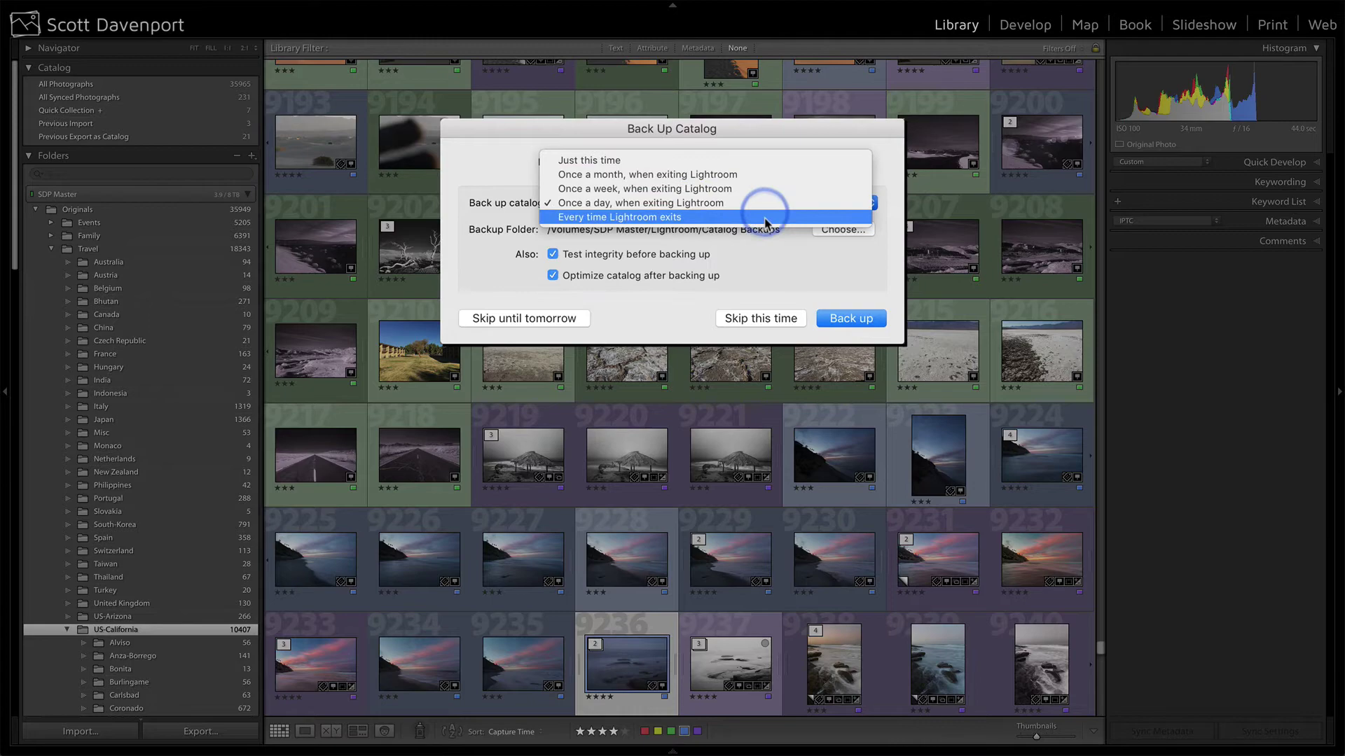
pyautogui.click(751, 203)
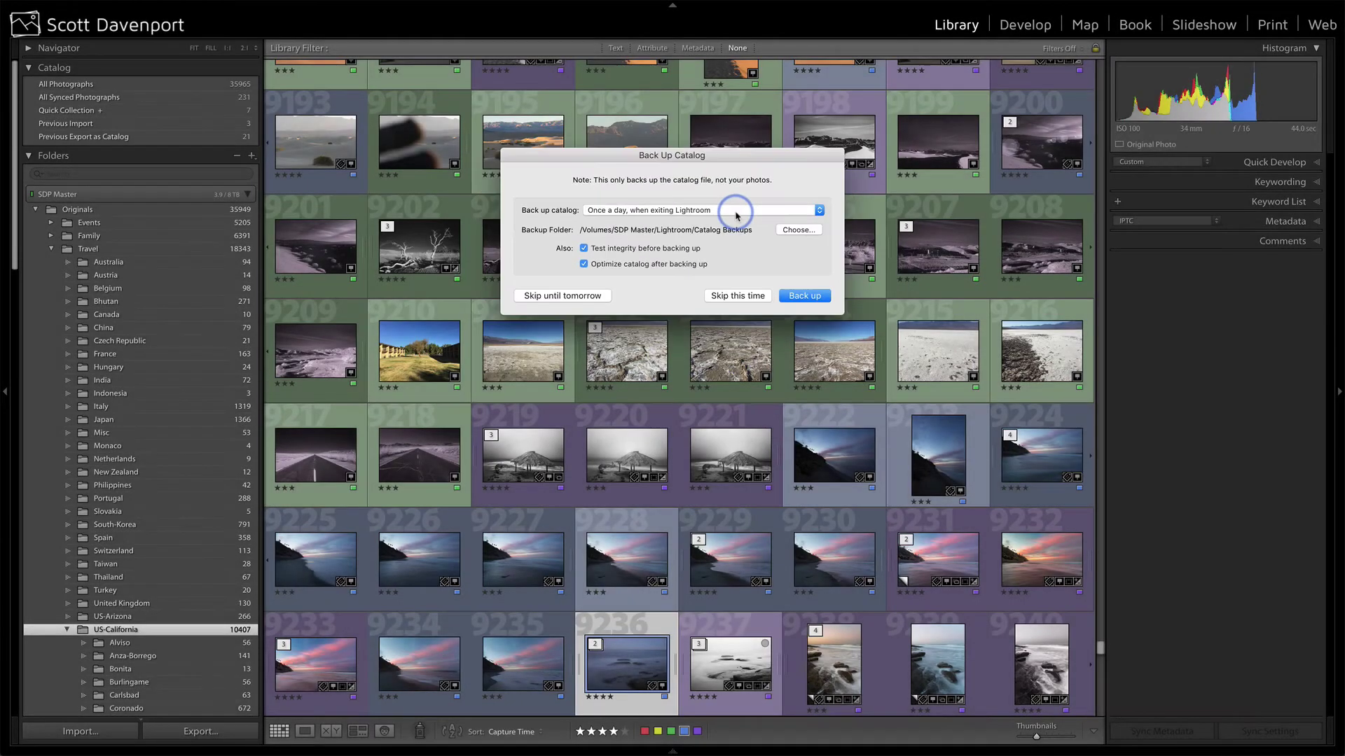